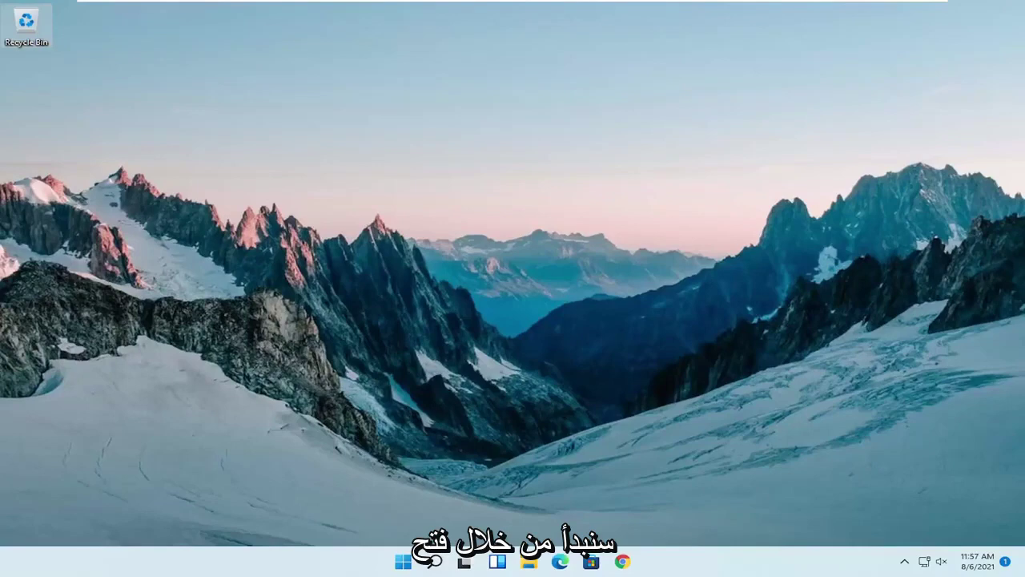
# - Search for regedit, run Registry Editor as administrator, and approve the User Account Control request
pyautogui.click(437, 563)
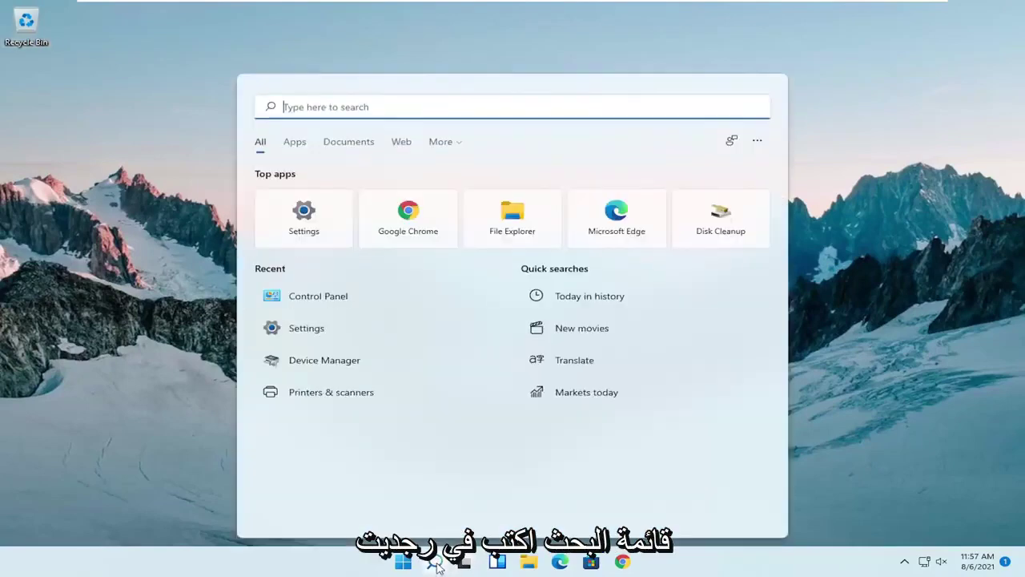
pyautogui.write('regedit')
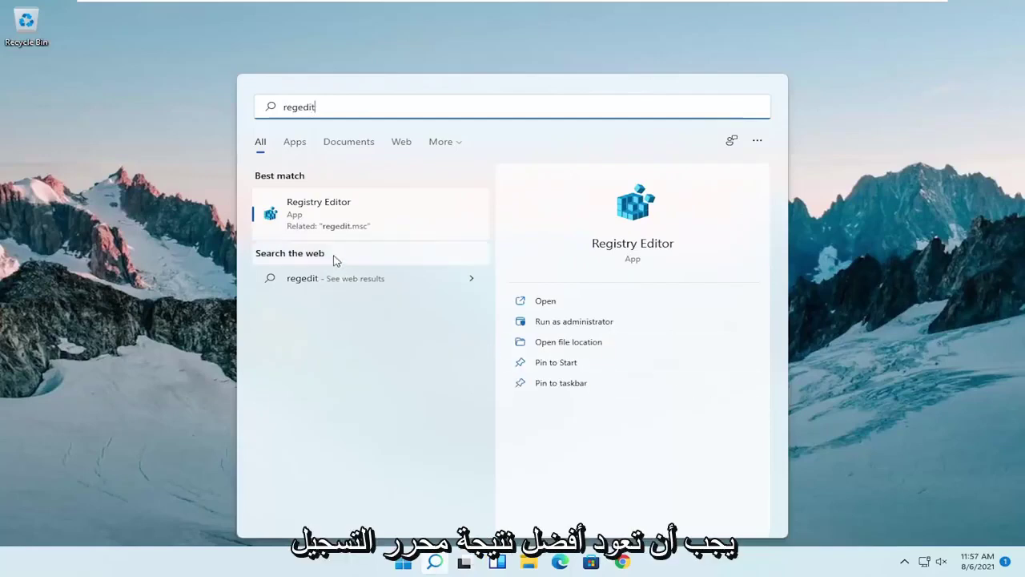
pyautogui.rightClick(317, 214)
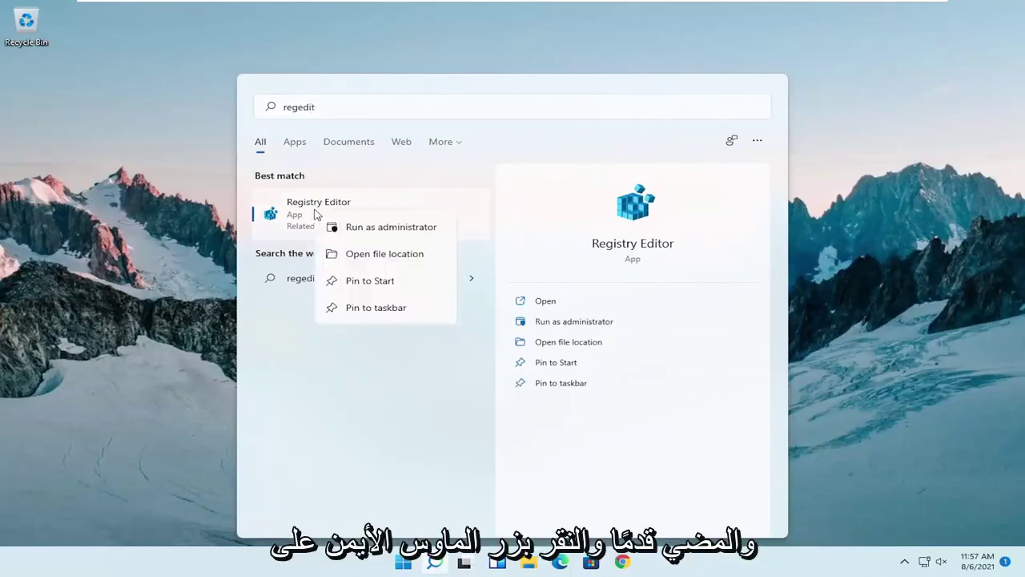
pyautogui.click(371, 227)
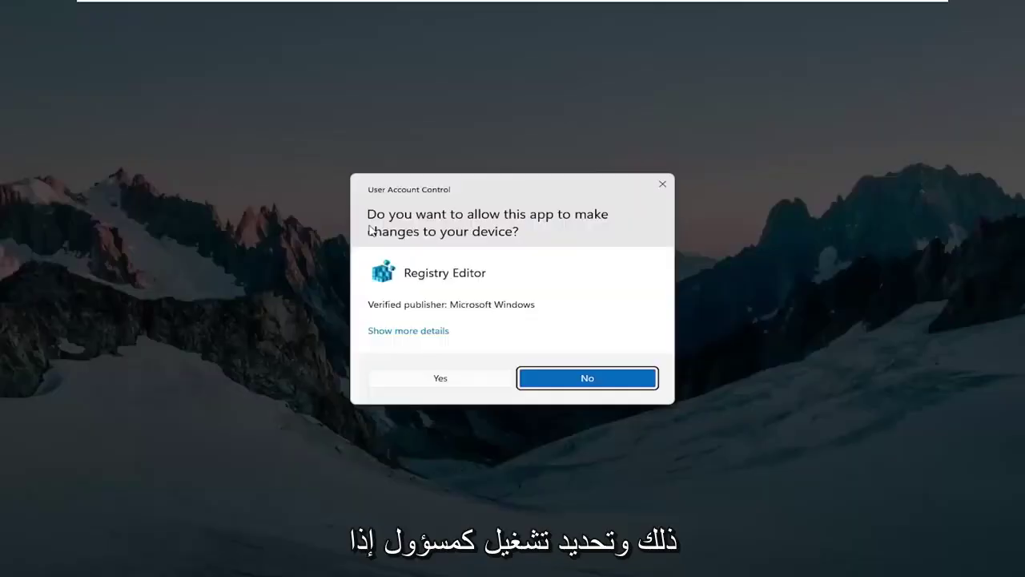
pyautogui.click(439, 378)
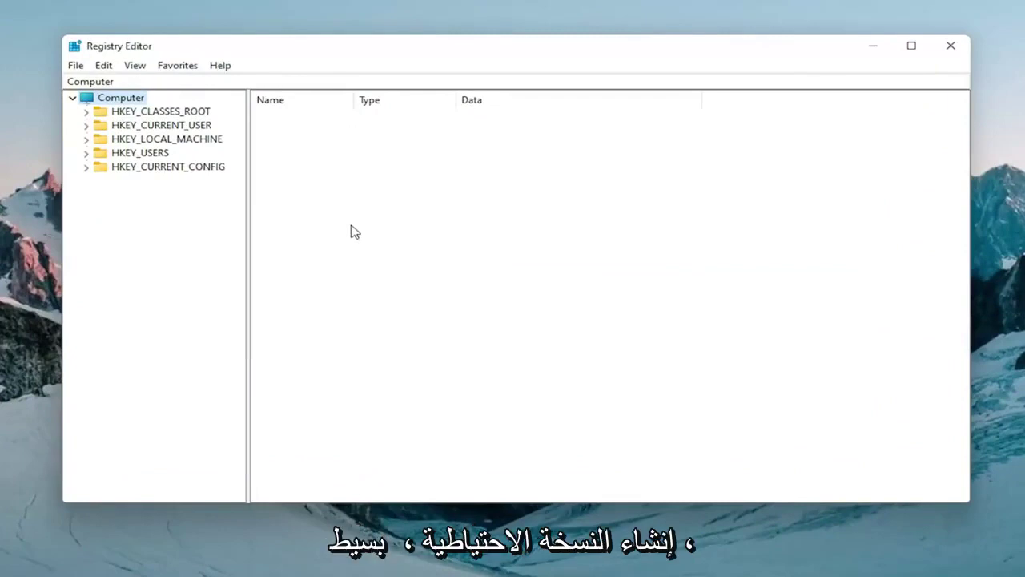
# - Open the registry export dialog, browse to This PC as the save location, and close it without saving
pyautogui.click(76, 65)
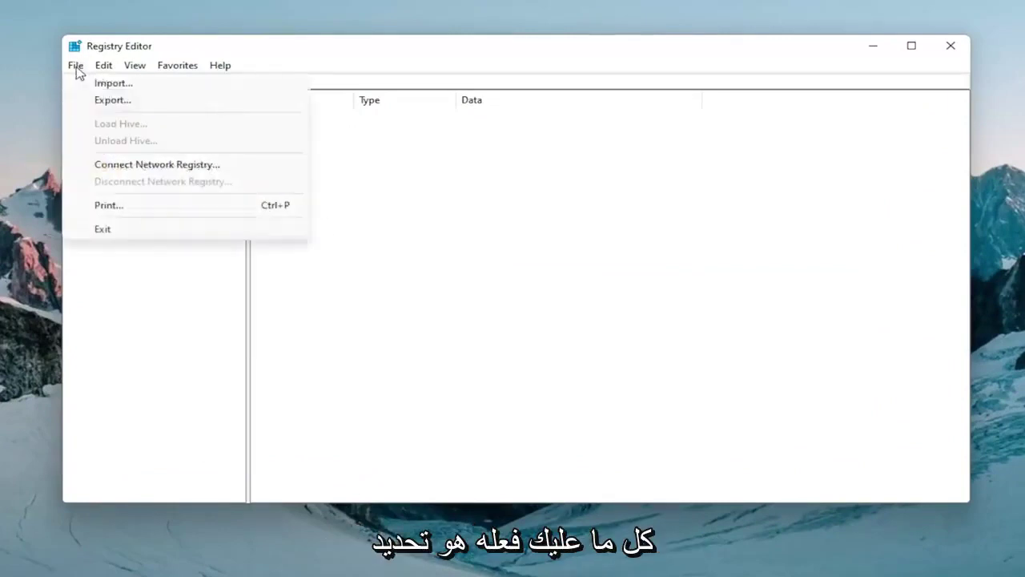
pyautogui.click(116, 99)
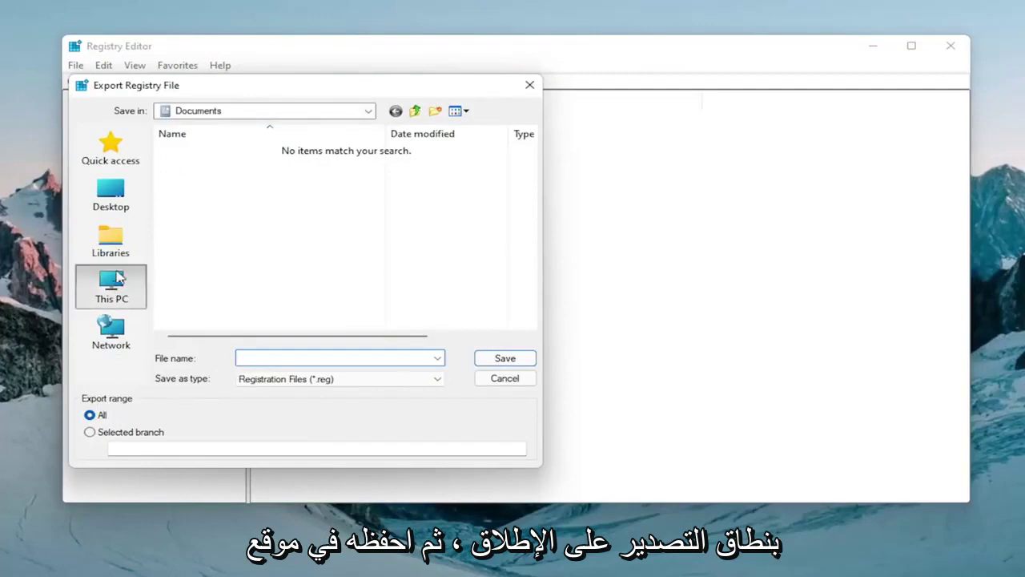
pyautogui.click(112, 290)
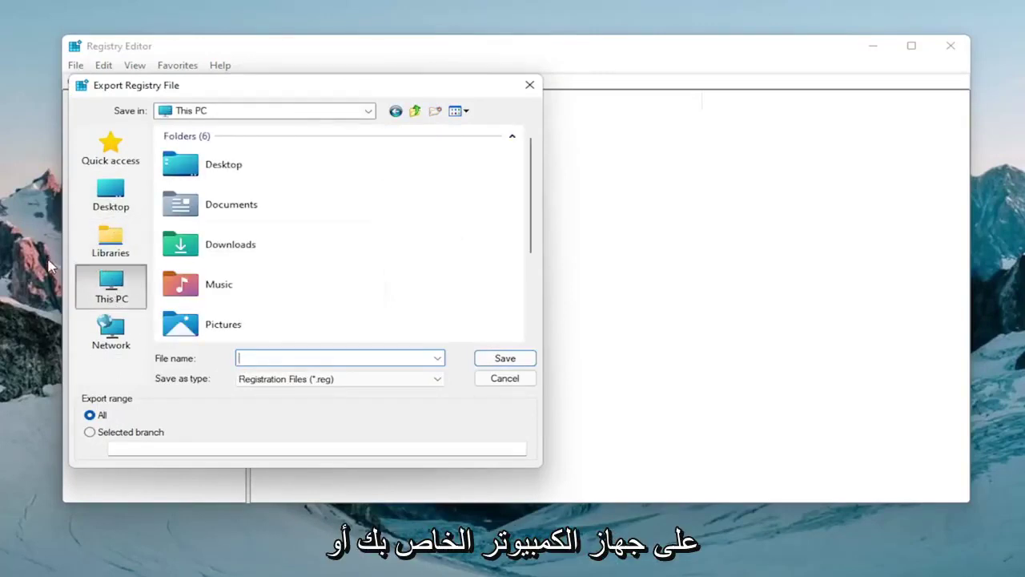
pyautogui.click(529, 86)
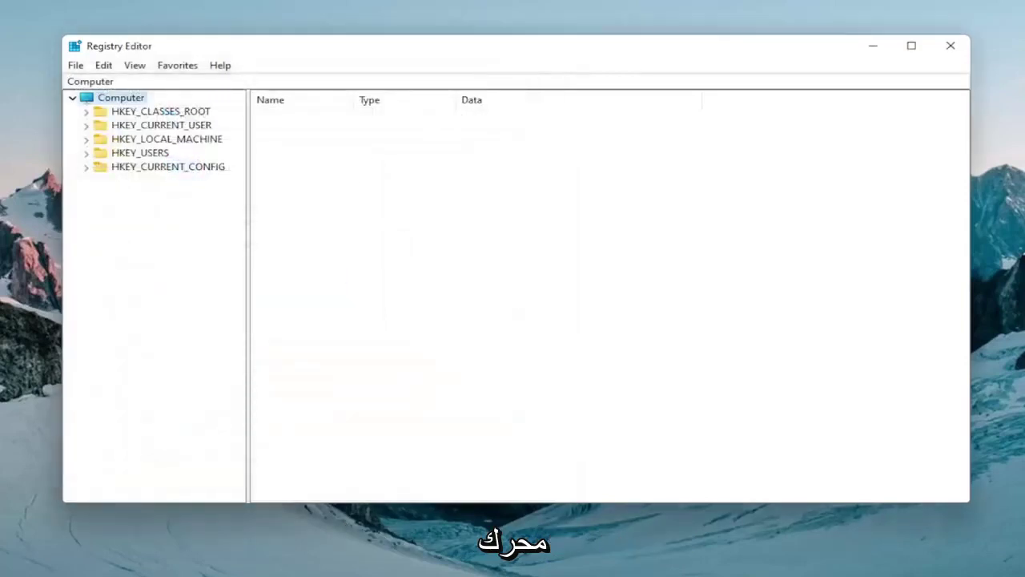
# - Open the registry import dialog, browse to the Desktop folder, and cancel without importing a file
pyautogui.click(83, 68)
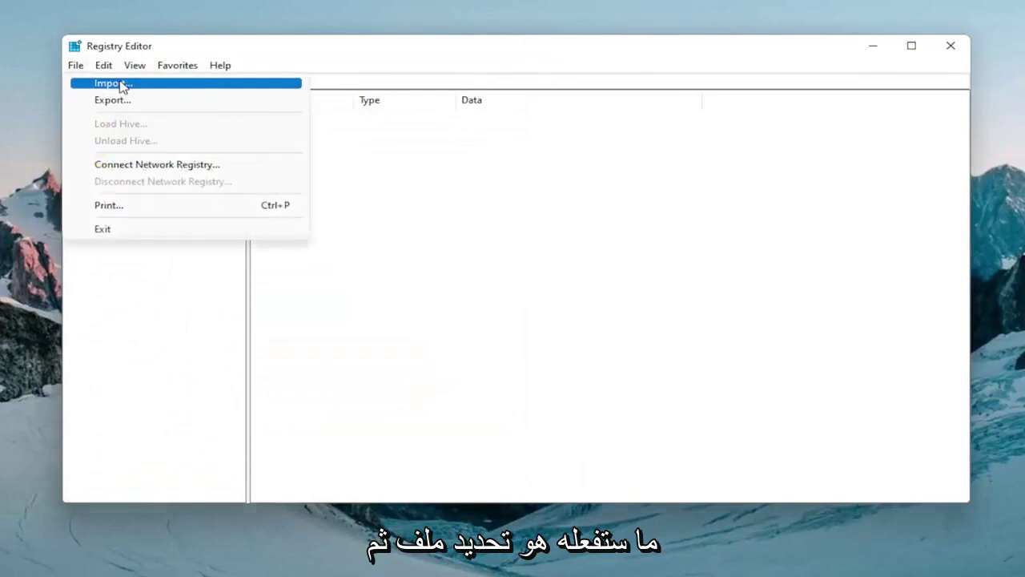
pyautogui.click(119, 82)
pyautogui.click(136, 210)
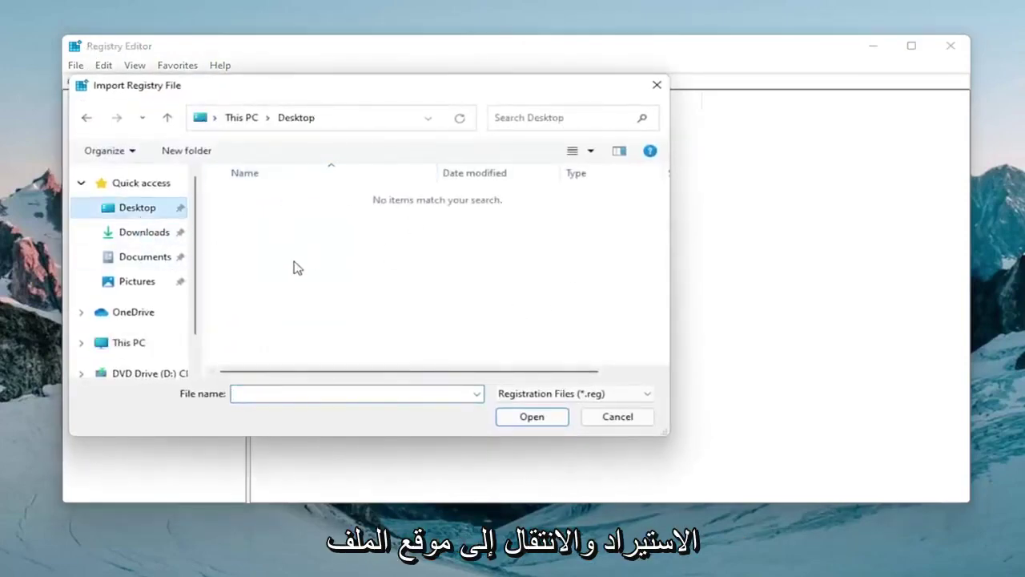
pyautogui.click(615, 417)
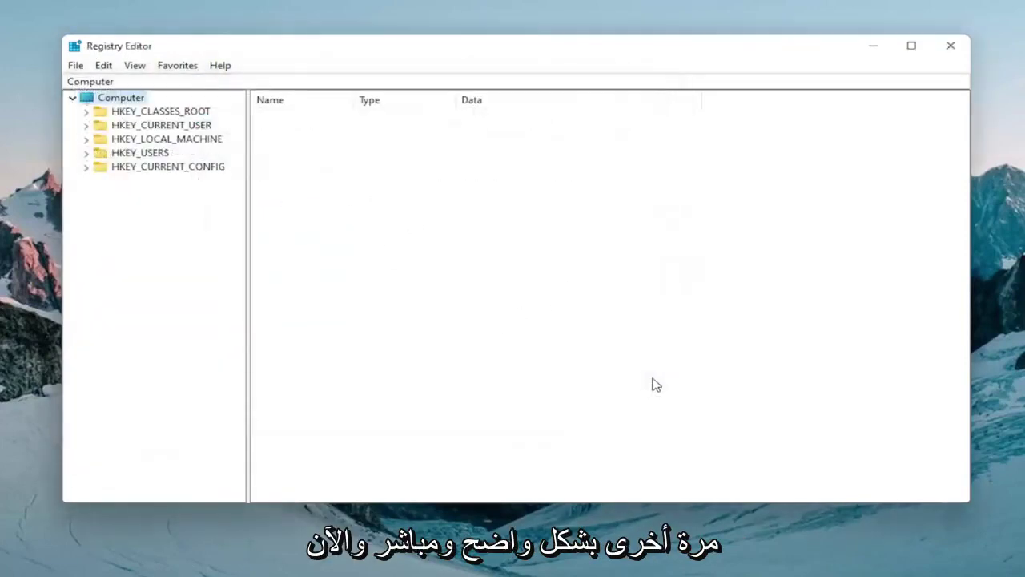
# - Open the HKEY_CURRENT_USER\System\GameConfigStore key and widen the Name column to show full value names
pyautogui.click(120, 140)
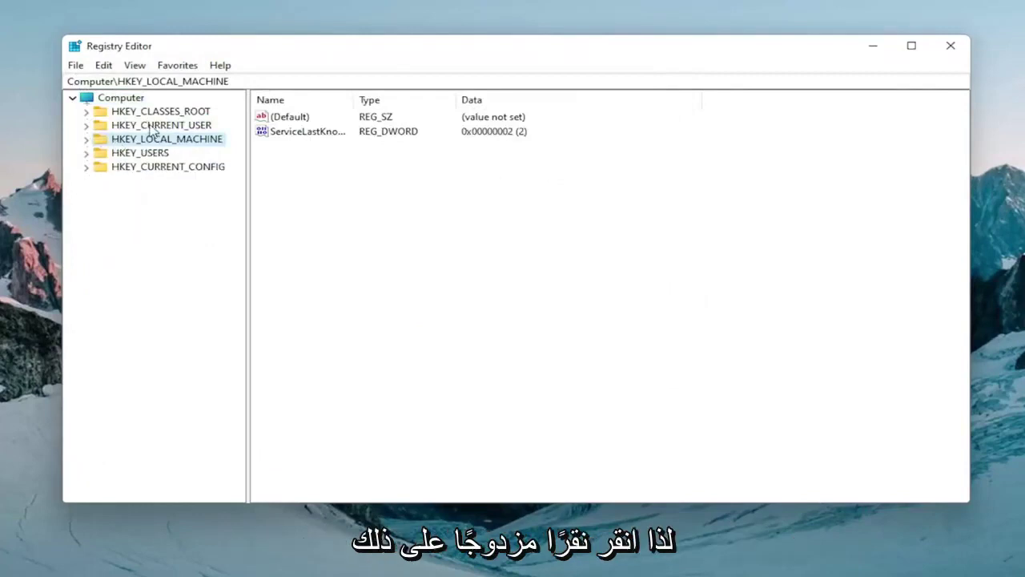
pyautogui.doubleClick(153, 128)
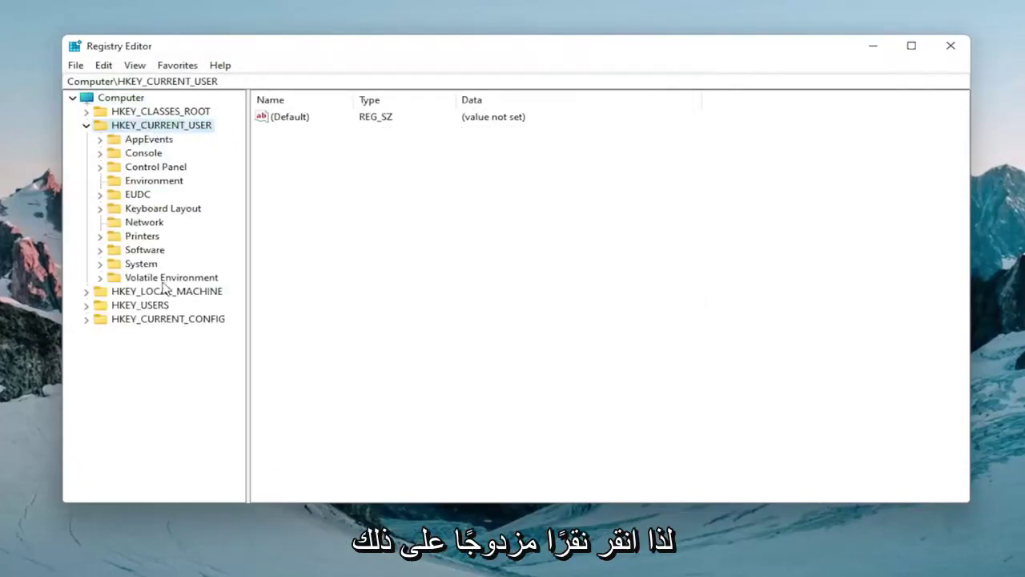
pyautogui.doubleClick(142, 266)
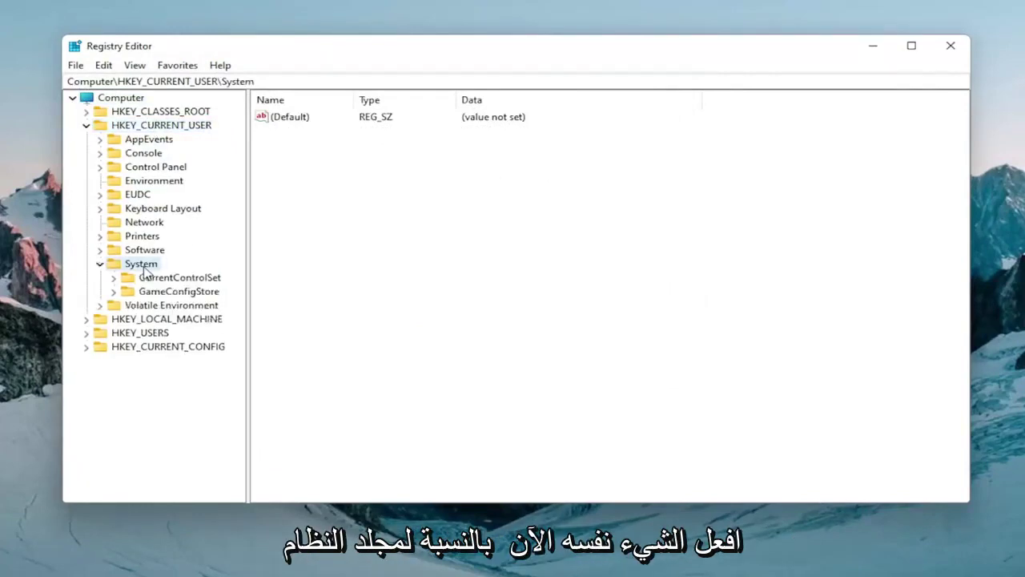
pyautogui.click(178, 291)
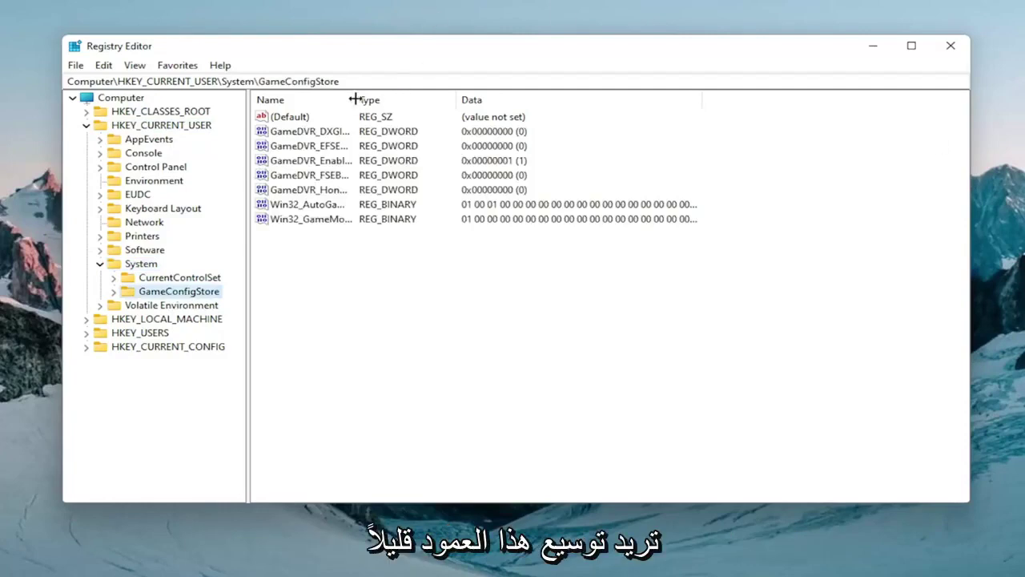
pyautogui.moveTo(355, 100); pyautogui.dragTo(463, 105)
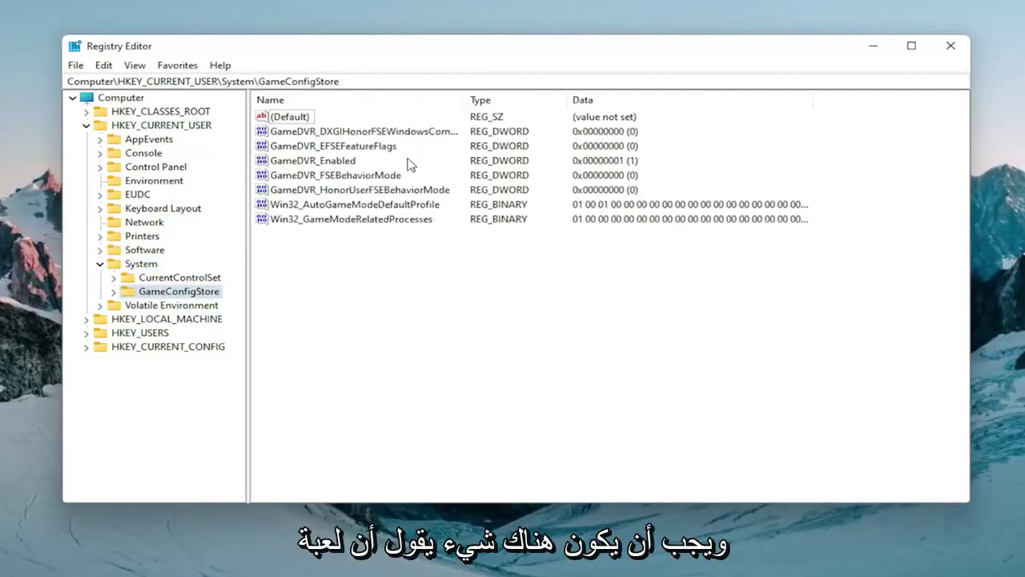
# - Set the value data of GameDVR_Enabled to 0 in the GameConfigStore key
pyautogui.doubleClick(339, 164)
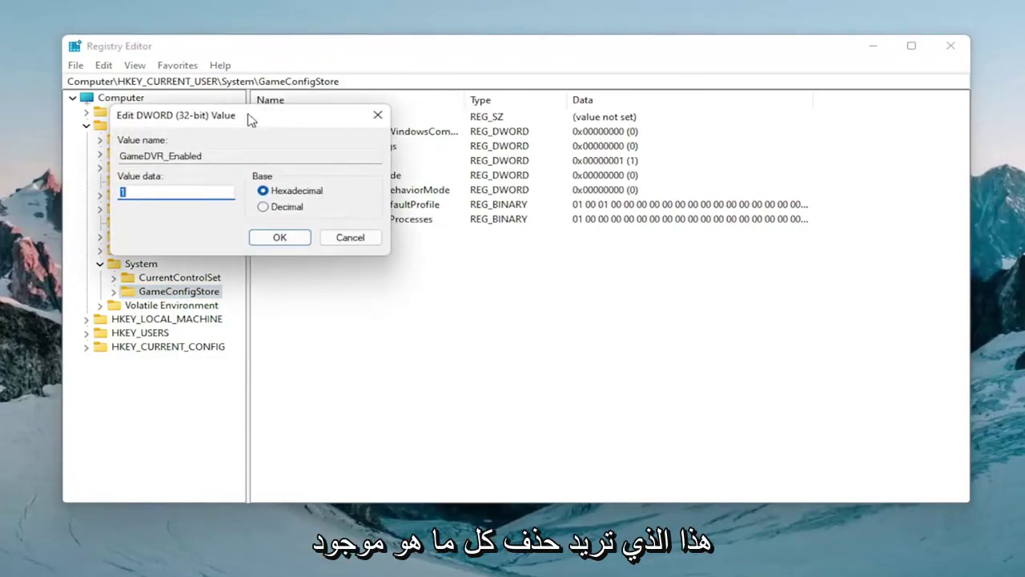
pyautogui.moveTo(249, 119); pyautogui.dragTo(530, 159)
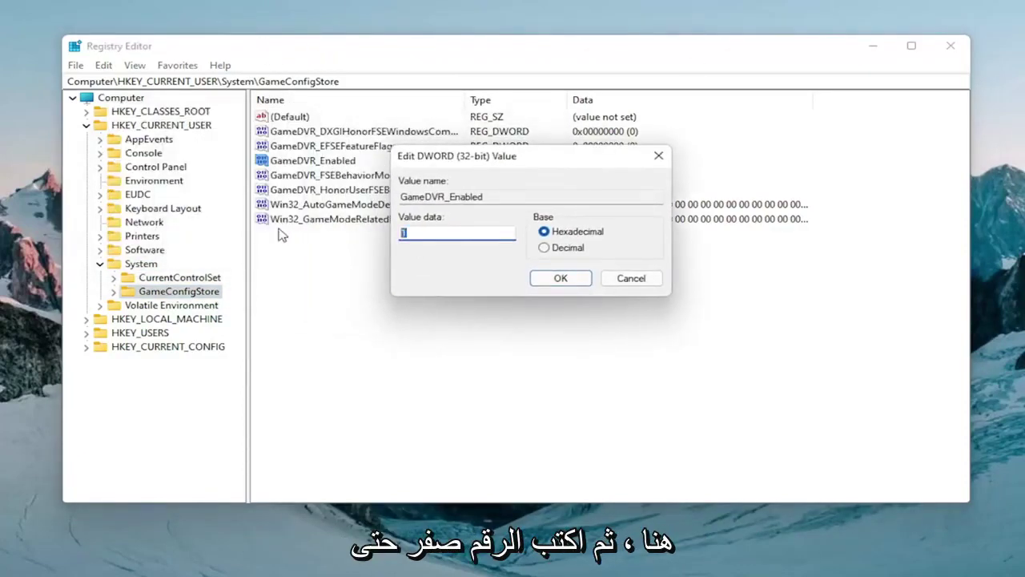
pyautogui.write('0')
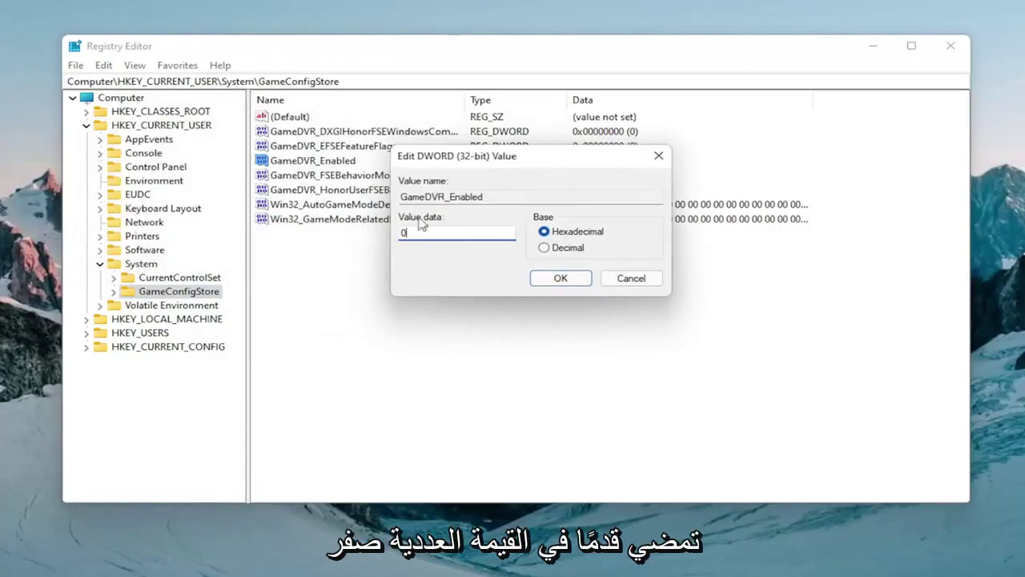
pyautogui.click(561, 278)
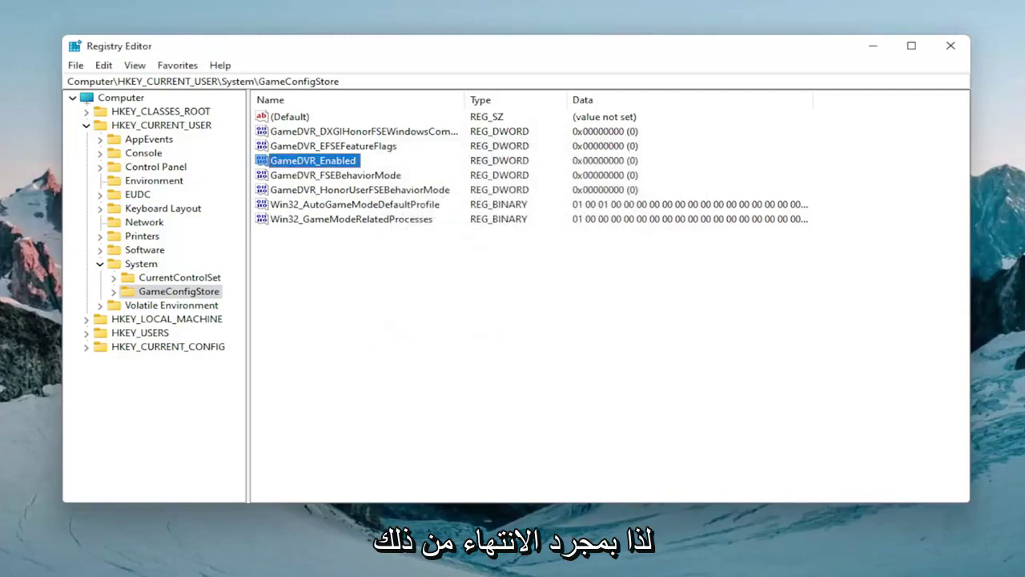
# - Collapse the System and HKEY_CURRENT_USER branches and expand HKEY_LOCAL_MACHINE\SOFTWARE\Microsoft
pyautogui.click(100, 264)
pyautogui.click(86, 125)
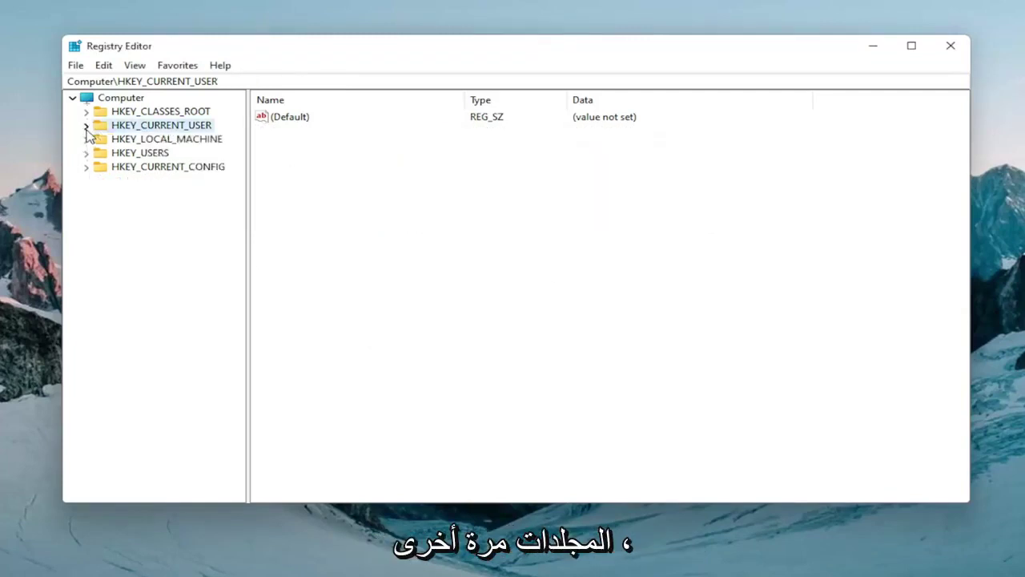
pyautogui.click(117, 140)
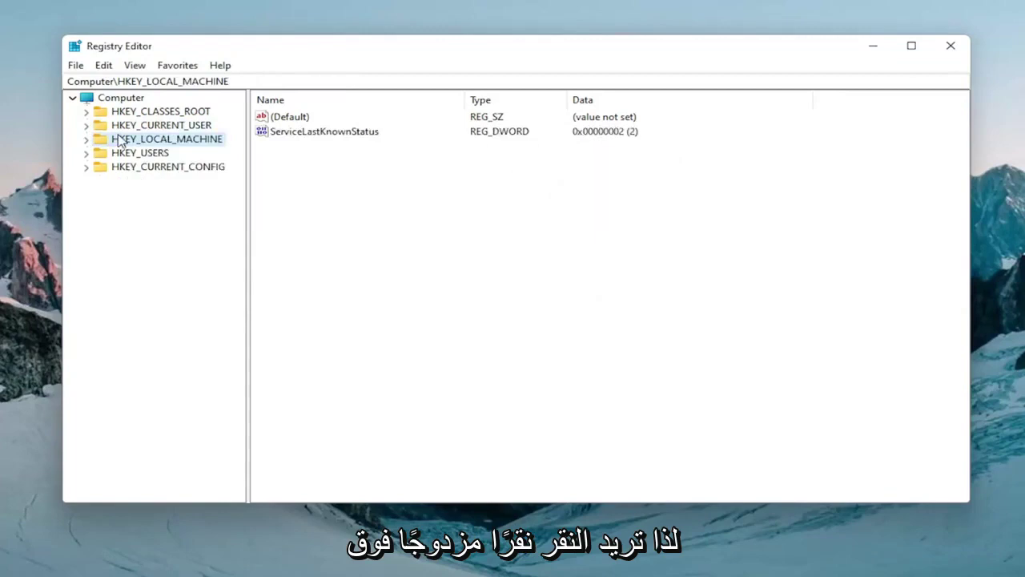
pyautogui.doubleClick(122, 140)
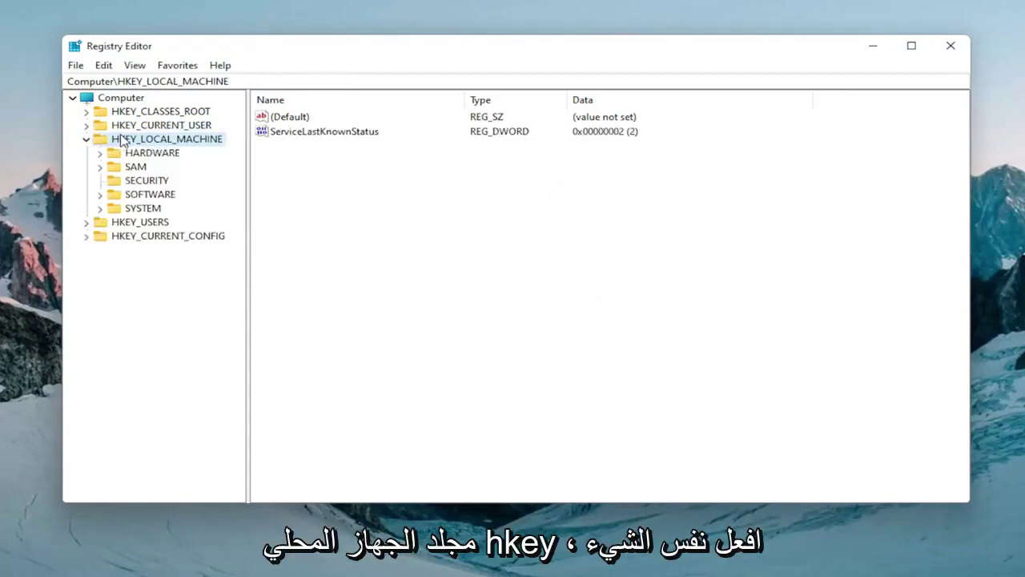
pyautogui.doubleClick(146, 201)
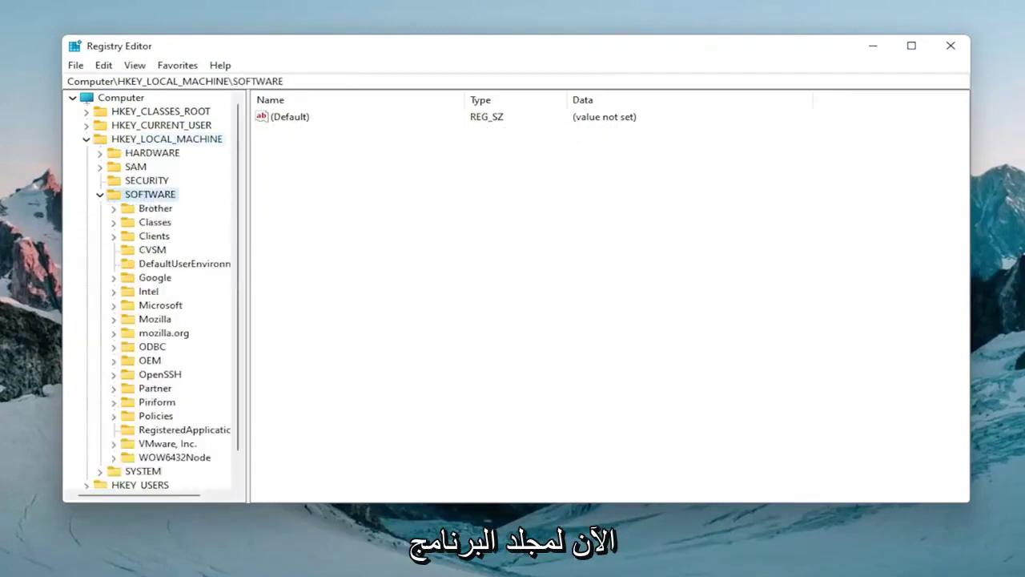
pyautogui.doubleClick(156, 308)
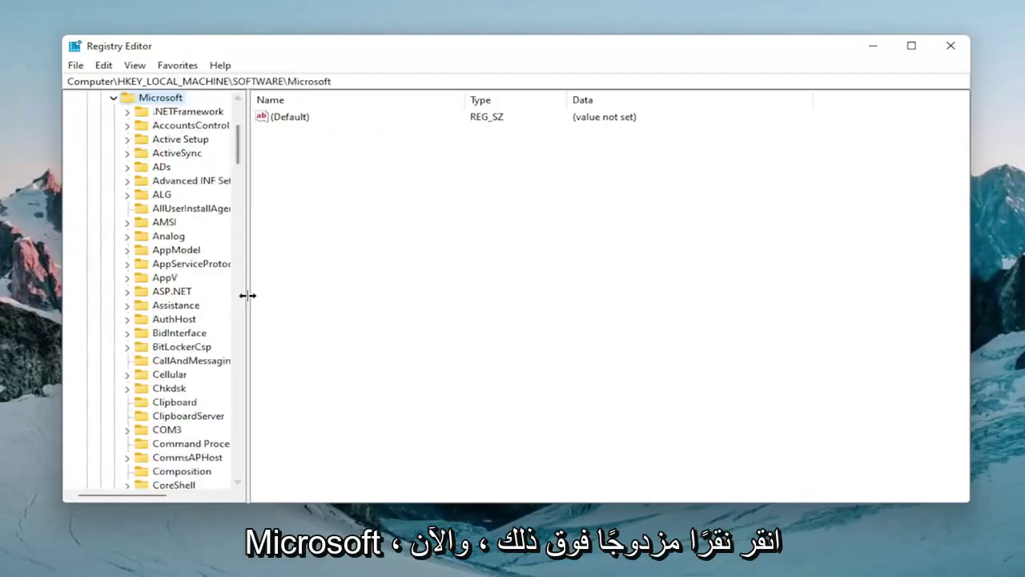
# - Widen the key tree and expand the PolicyManager\default key under Microsoft
pyautogui.moveTo(247, 296); pyautogui.dragTo(309, 307)
pyautogui.scroll(-20, 158, 320)
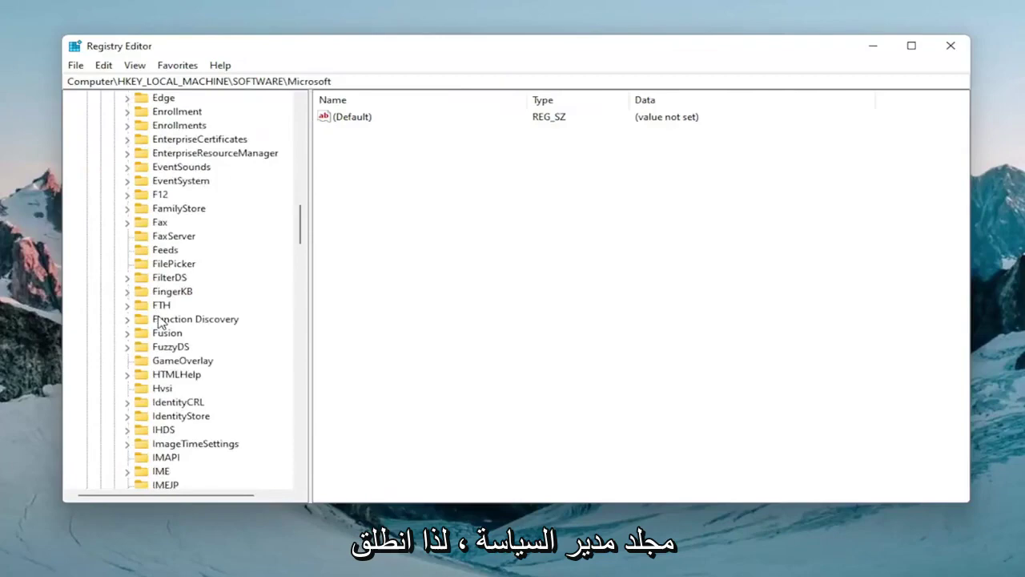
pyautogui.scroll(-20, 158, 327)
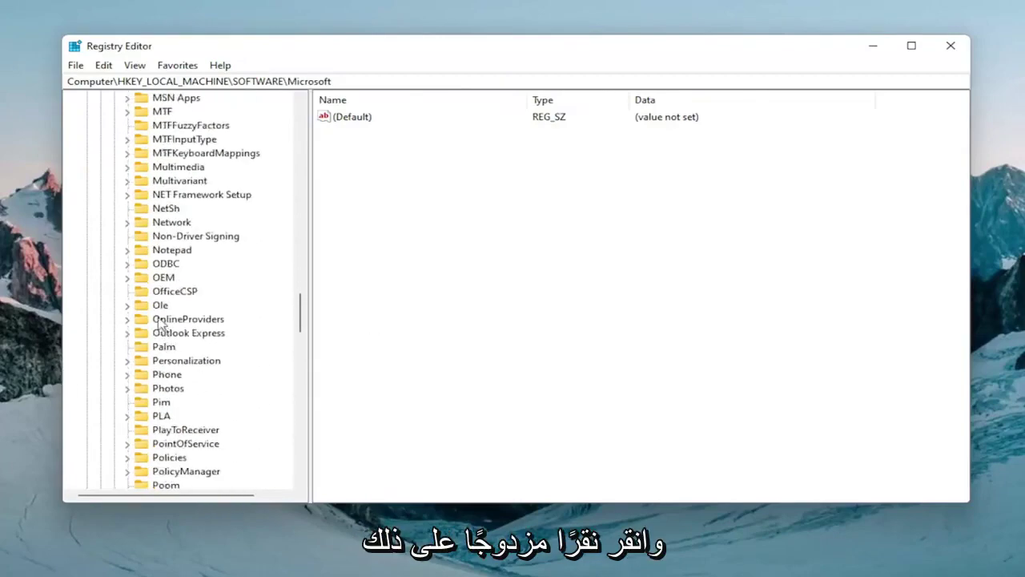
pyautogui.scroll(-2, 164, 337)
pyautogui.doubleClick(178, 390)
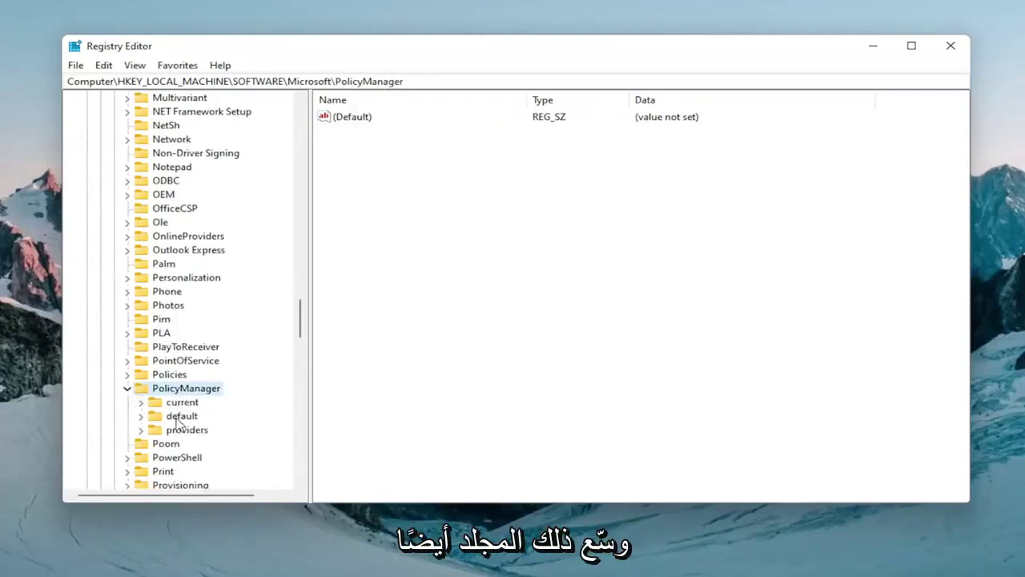
pyautogui.doubleClick(179, 417)
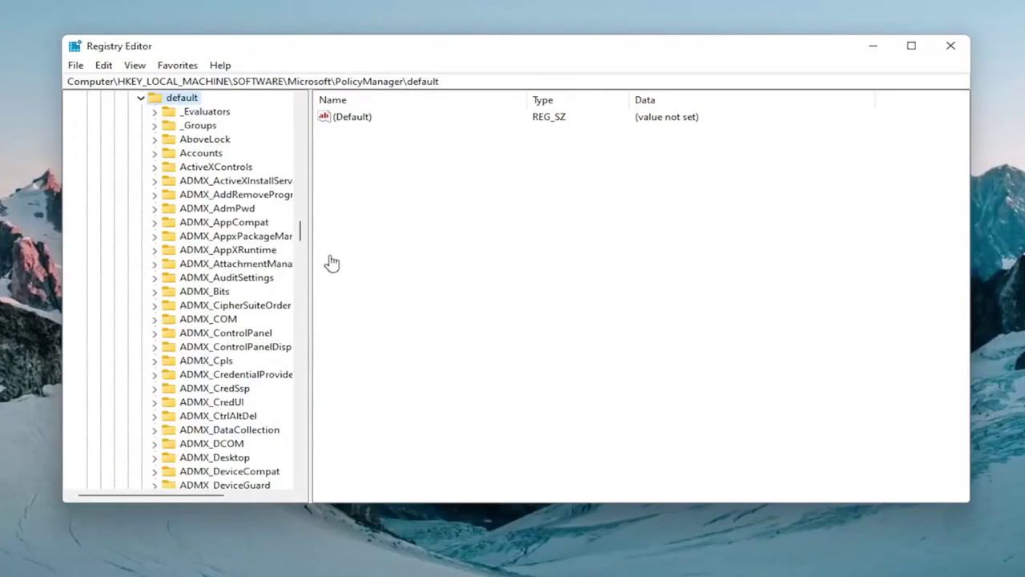
# - Widen the key tree further and select the ApplicationManagement key under PolicyManager\default
pyautogui.moveTo(310, 239); pyautogui.dragTo(377, 244)
pyautogui.click(271, 238)
pyautogui.scroll(-20, 264, 298)
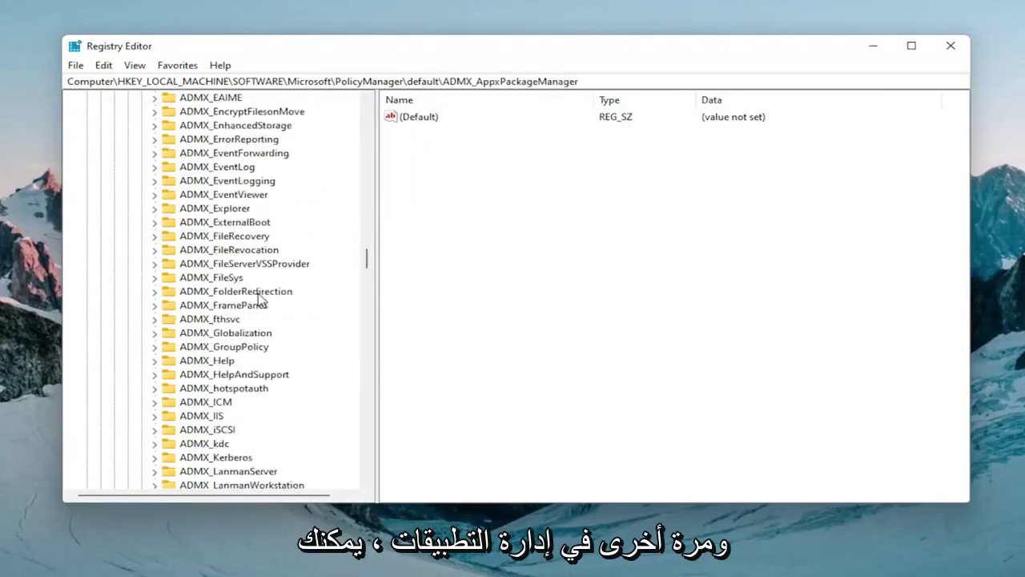
pyautogui.scroll(-15, 256, 301)
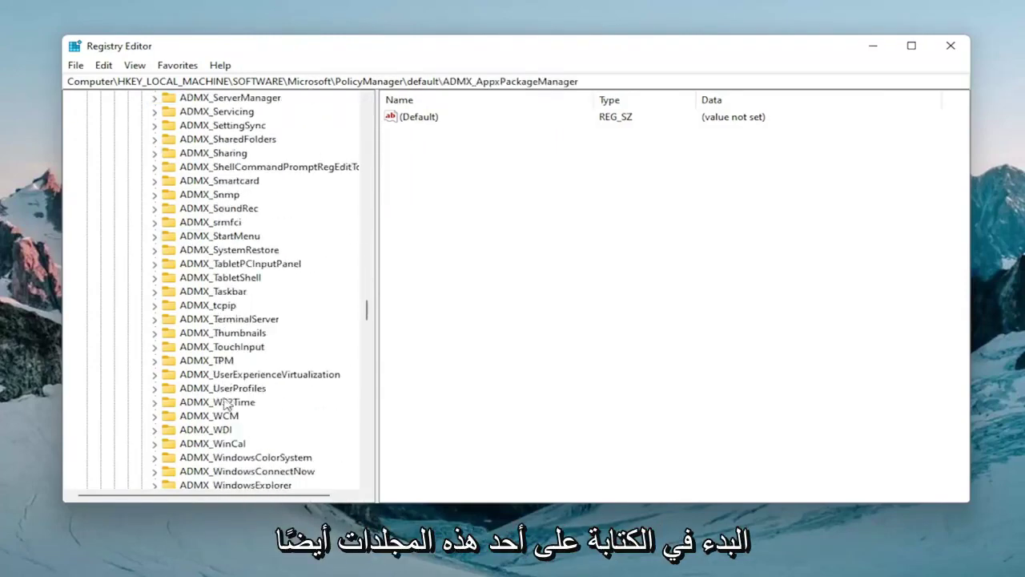
pyautogui.scroll(20, 229, 383)
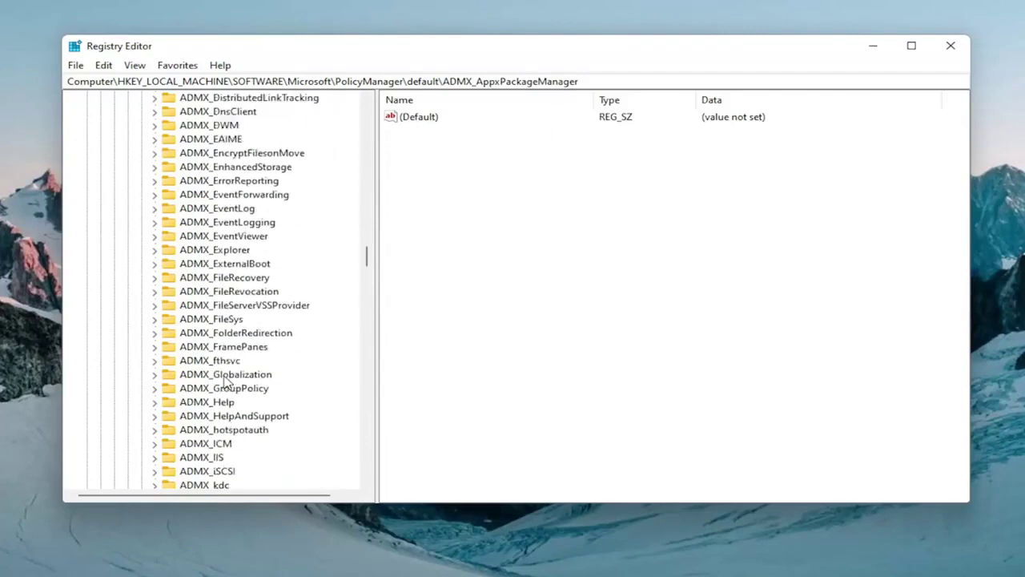
pyautogui.click(230, 363)
pyautogui.write('appl')
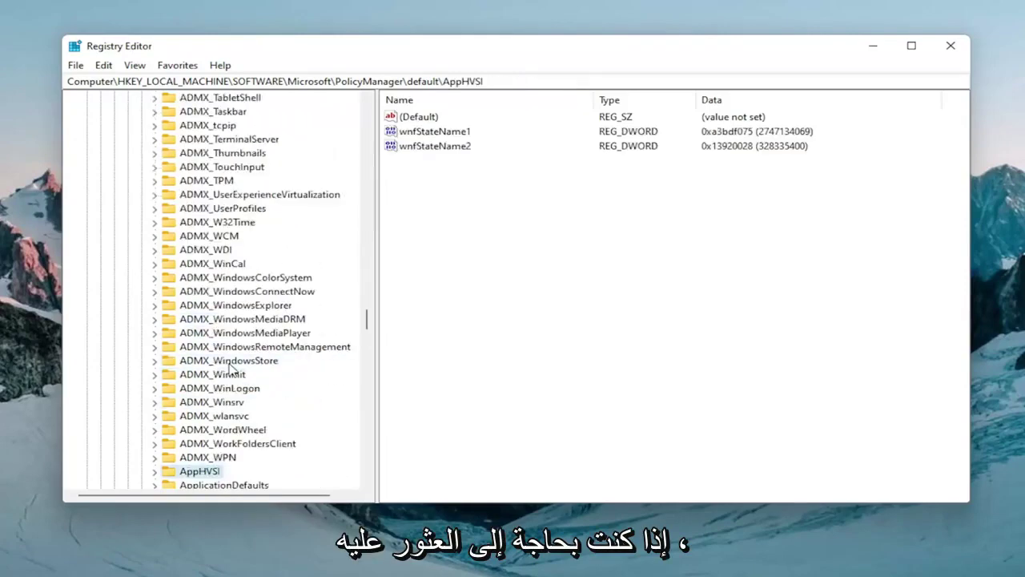
pyautogui.press('Down')
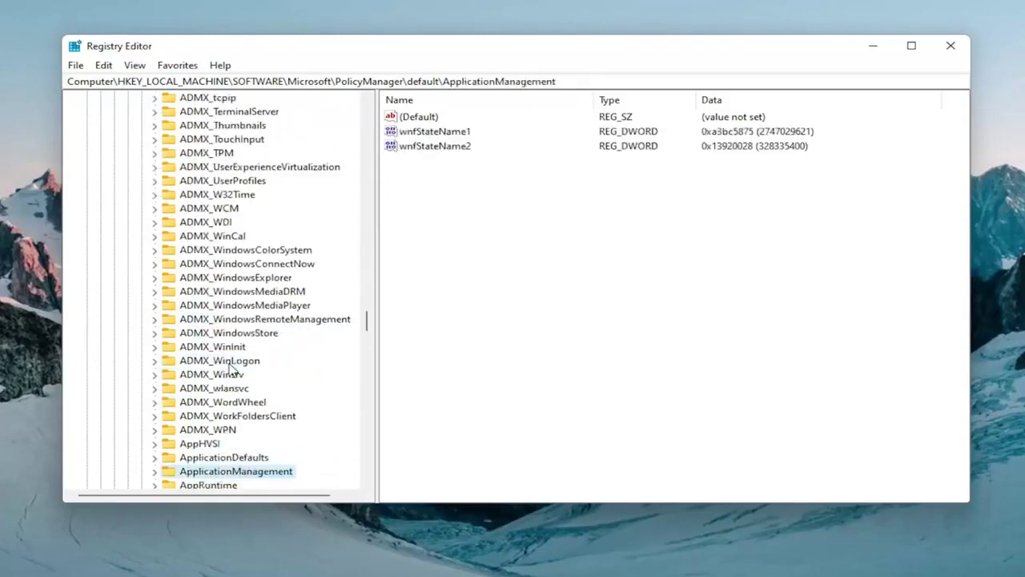
# - Expand the ApplicationManagement key and select its AllowGameDVR subkey
pyautogui.scroll(-2, 228, 367)
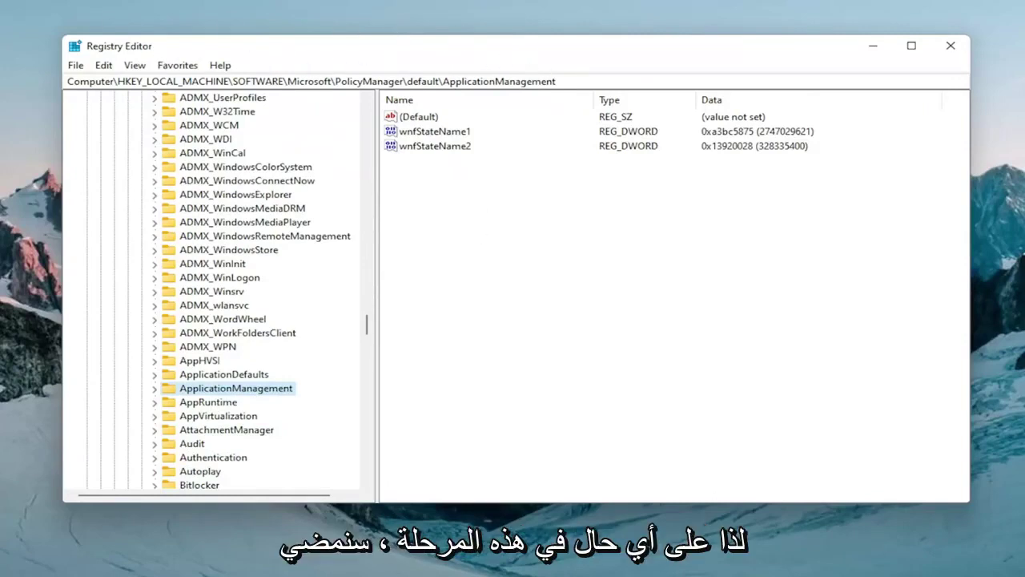
pyautogui.doubleClick(253, 390)
pyautogui.scroll(-1, 256, 383)
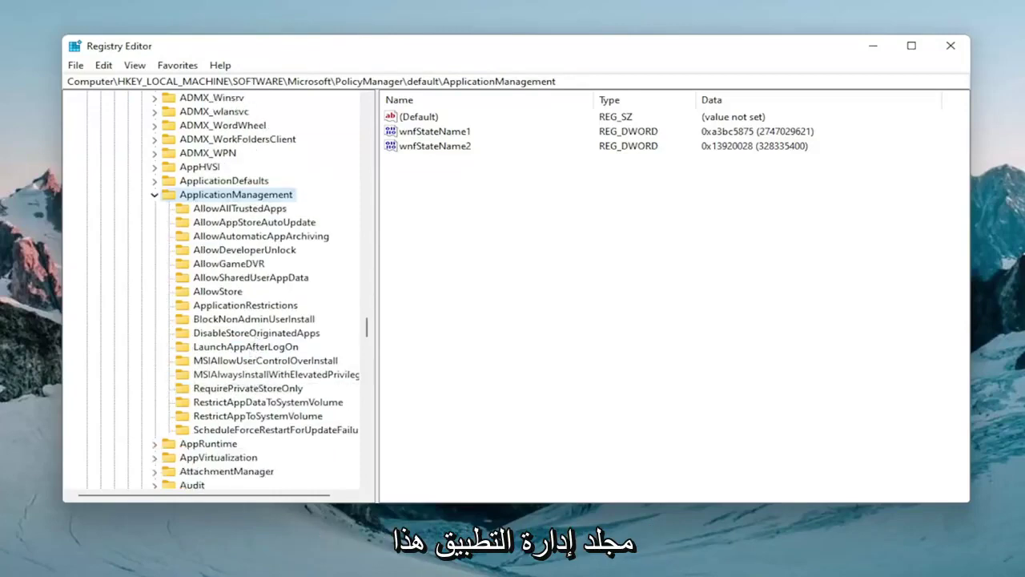
pyautogui.click(223, 269)
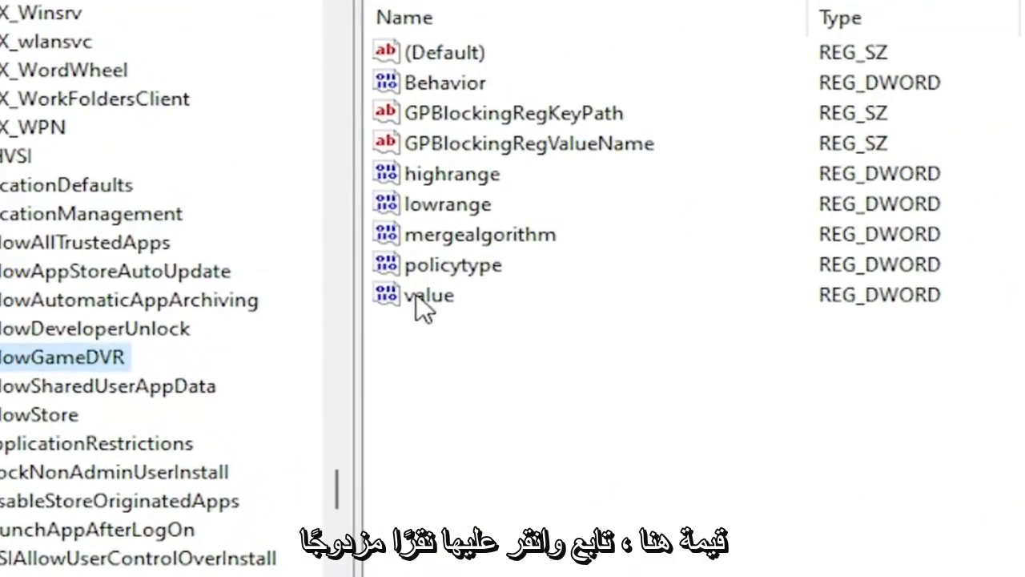
# - Set the value data of the DWORD named value in the AllowGameDVR key to 0
pyautogui.doubleClick(417, 294)
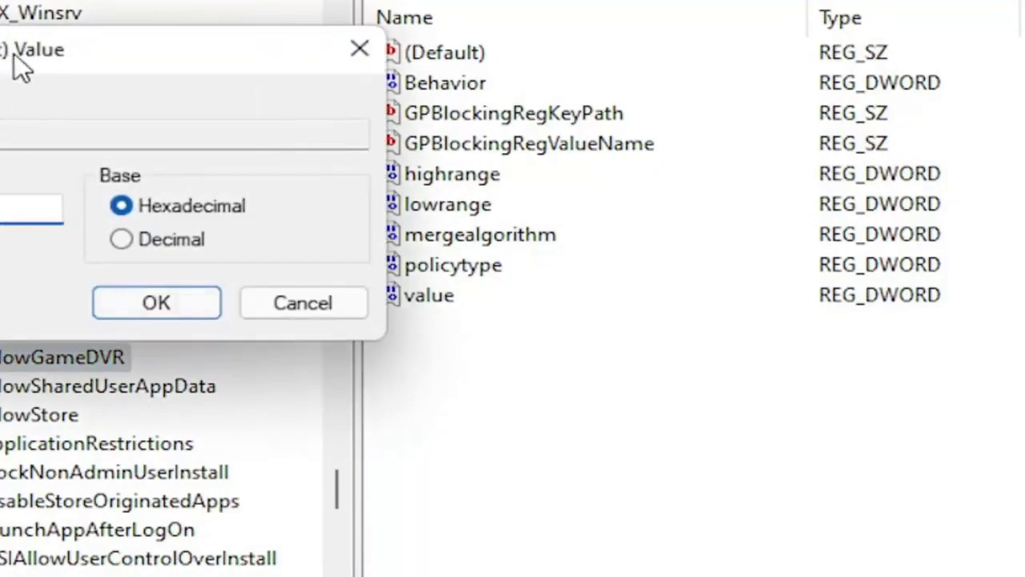
pyautogui.moveTo(14, 64); pyautogui.dragTo(559, 161)
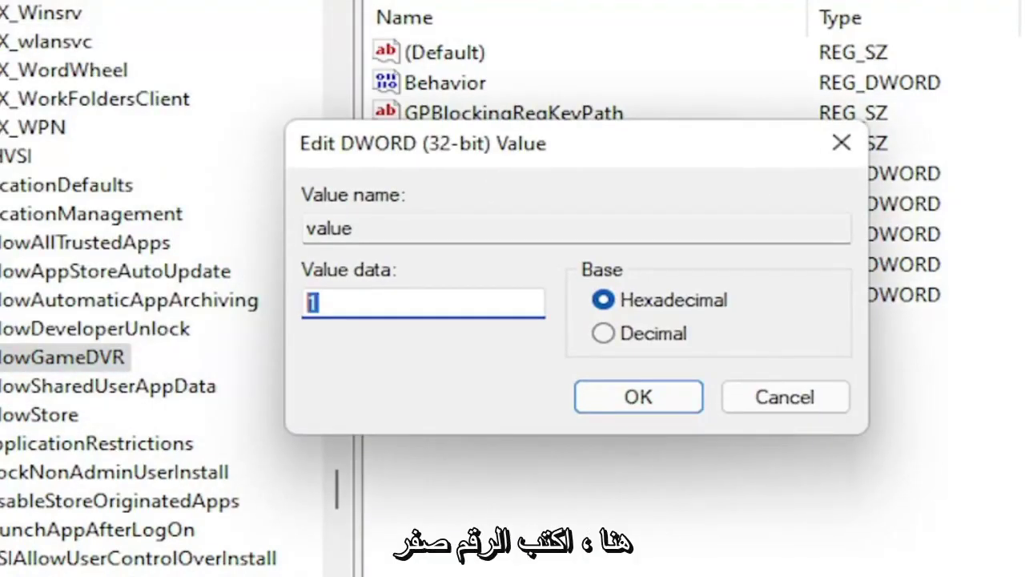
pyautogui.write('0')
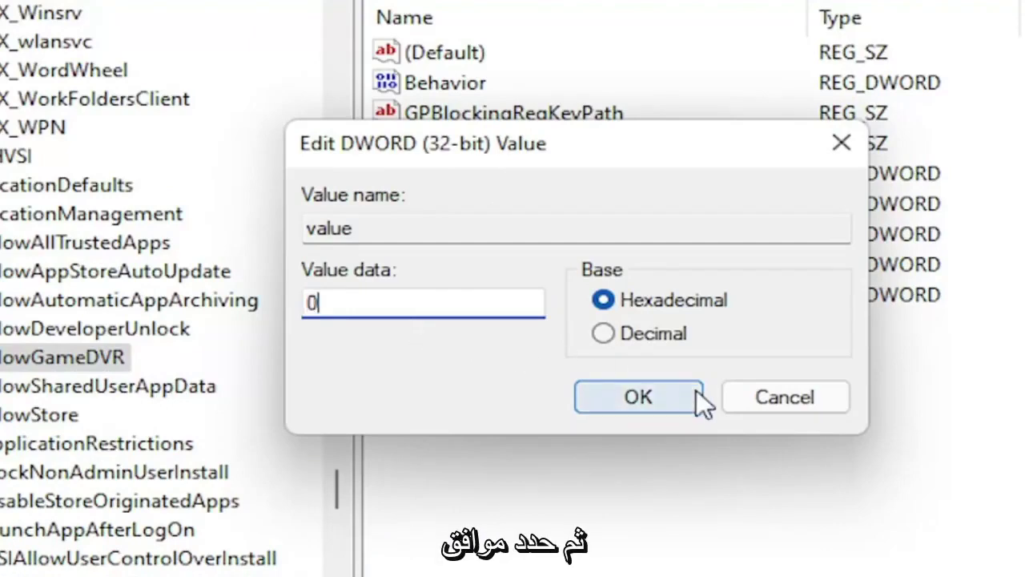
pyautogui.click(646, 402)
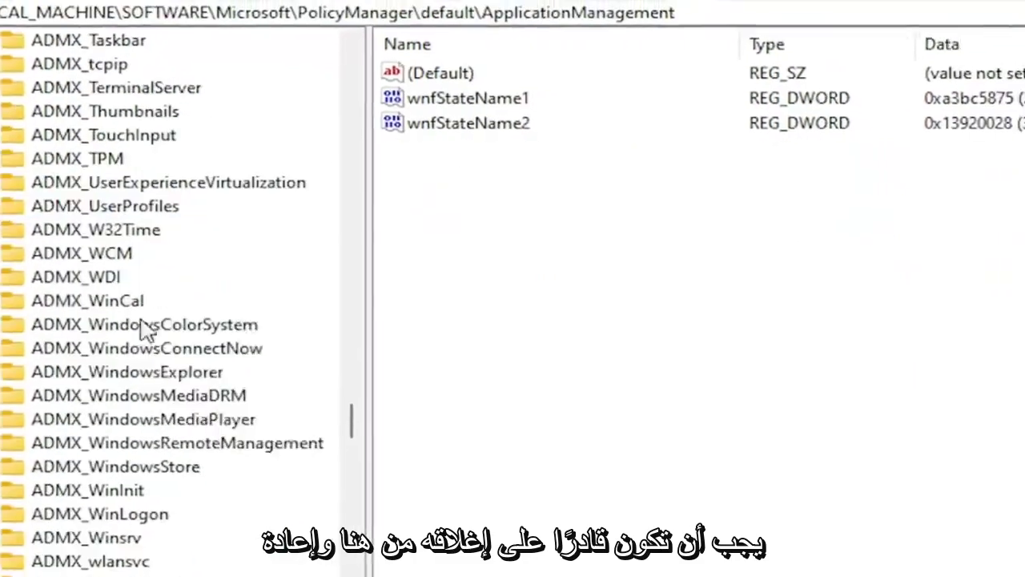
# - Collapse the expanded registry branches from PolicyManager up to HKEY_LOCAL_MACHINE and close the Registry Editor
pyautogui.scroll(10, 355, 366)
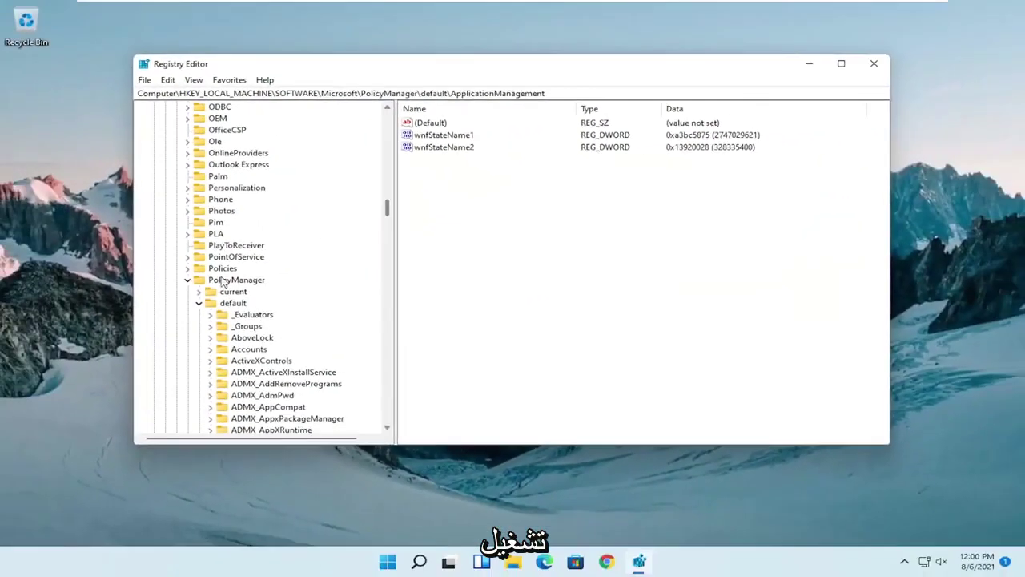
pyautogui.click(199, 303)
pyautogui.click(188, 280)
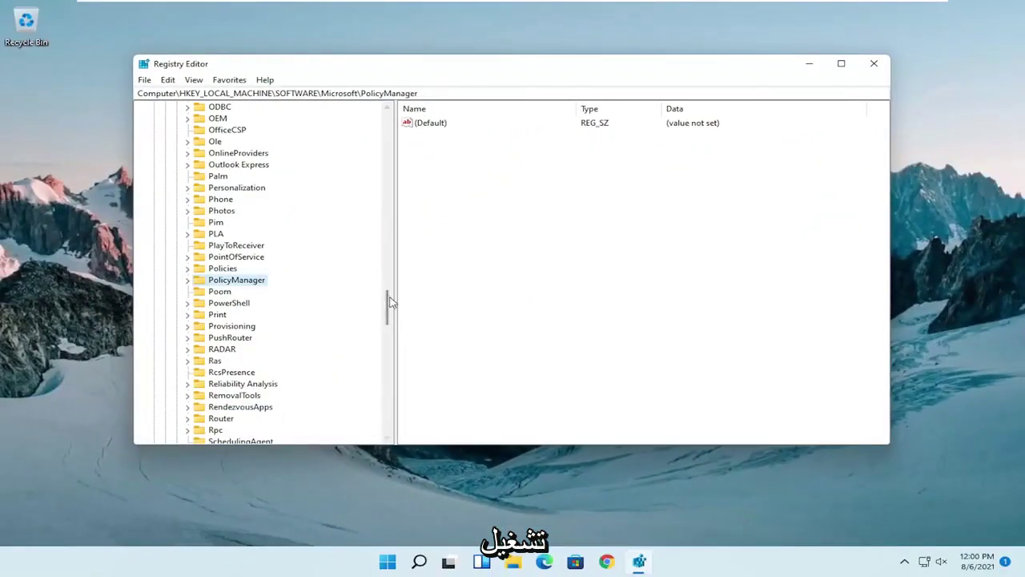
pyautogui.moveTo(389, 312); pyautogui.dragTo(379, 119)
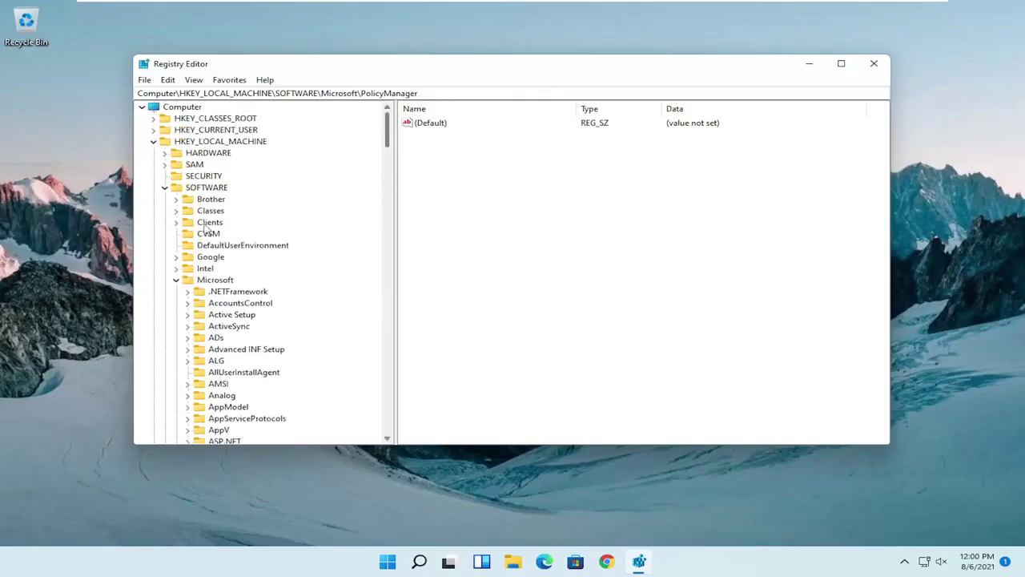
pyautogui.click(177, 280)
pyautogui.click(164, 187)
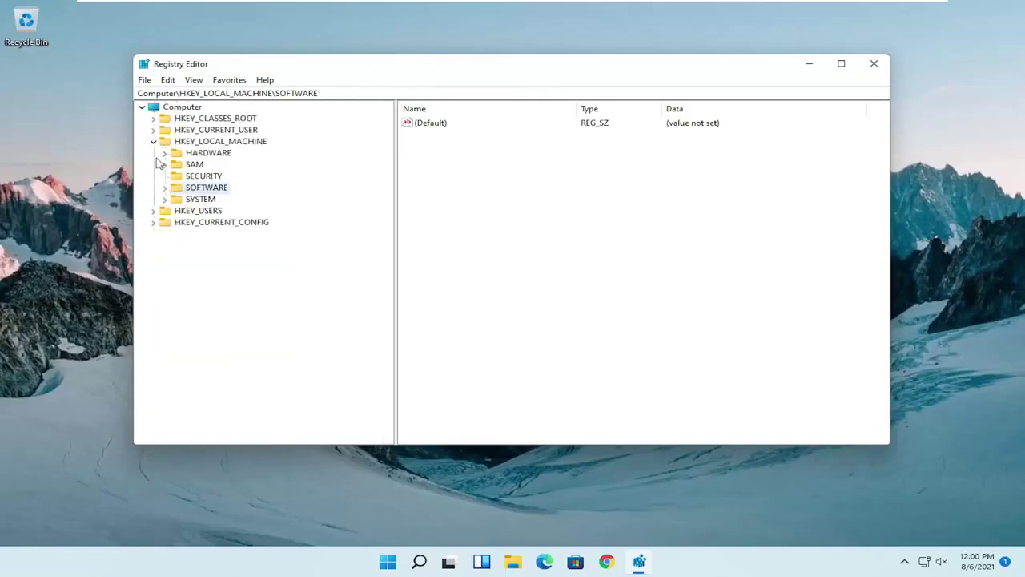
pyautogui.click(156, 141)
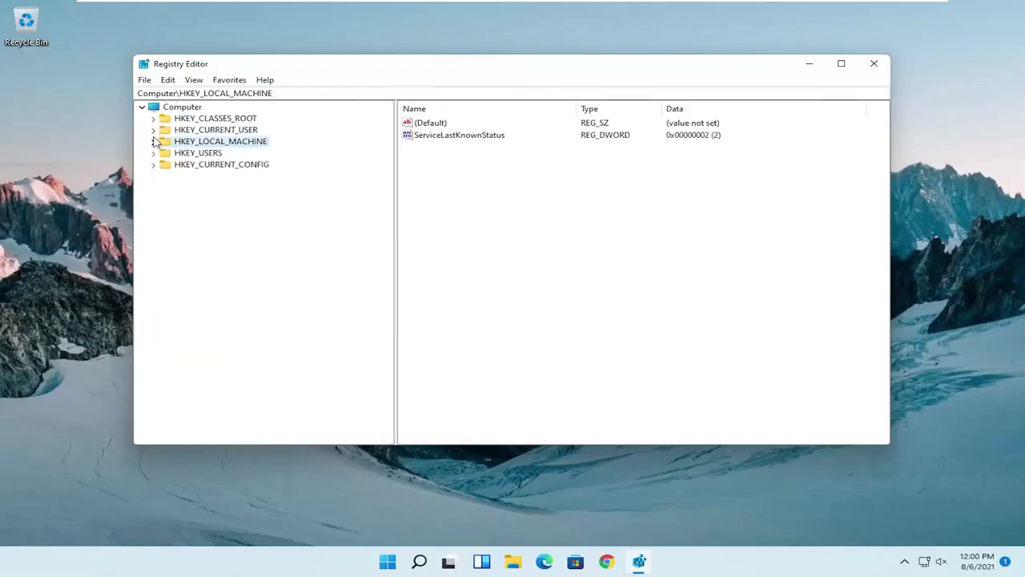
pyautogui.click(873, 67)
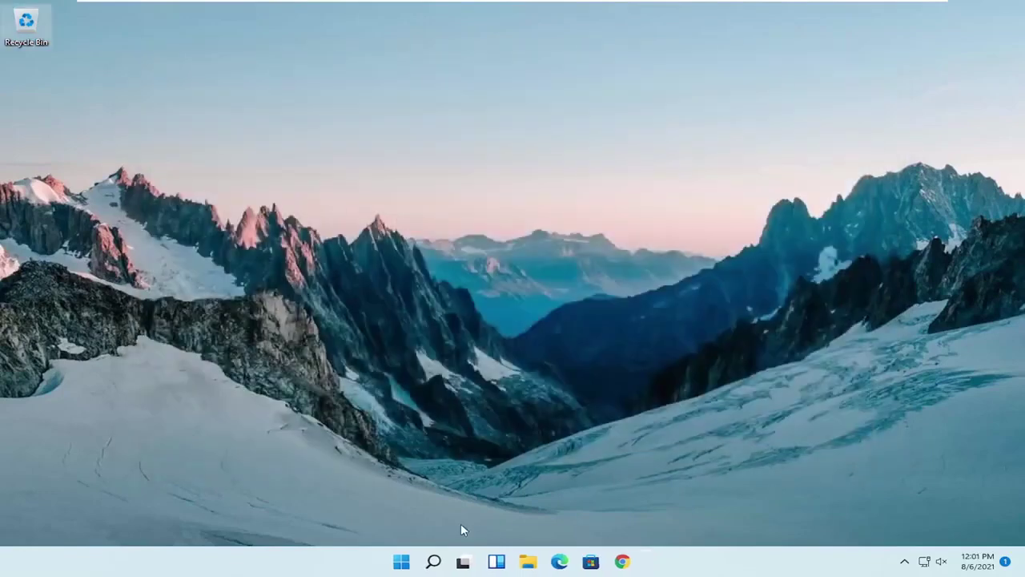
# - Restart the computer using the shut down or sign out options
pyautogui.rightClick(401, 567)
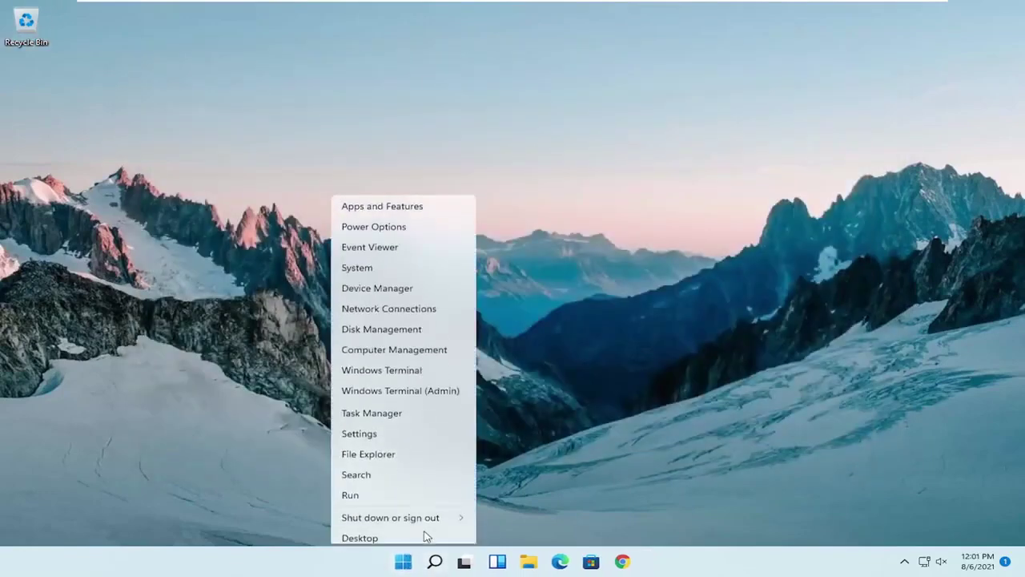
pyautogui.moveTo(457, 513)
pyautogui.click(504, 533)
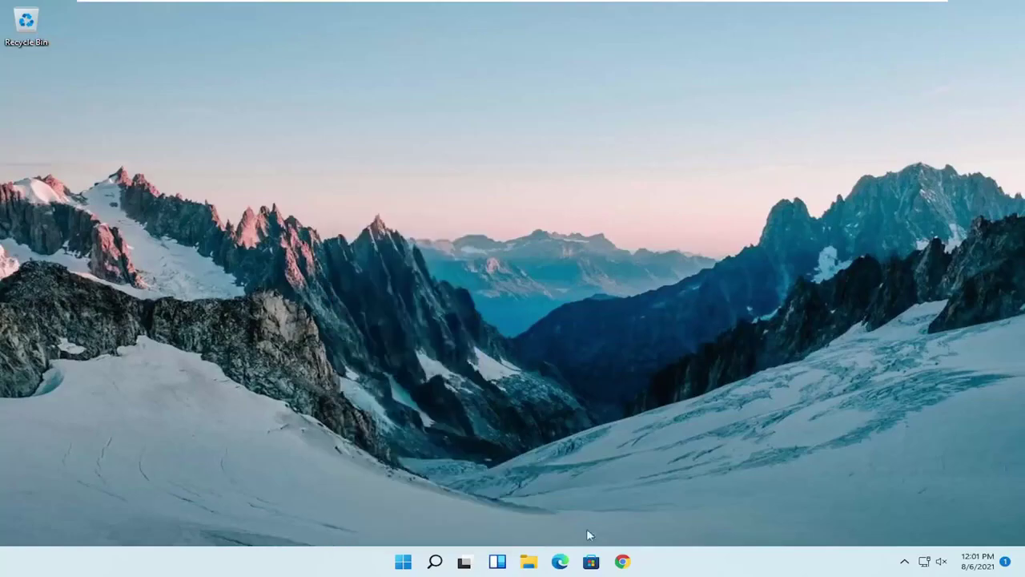